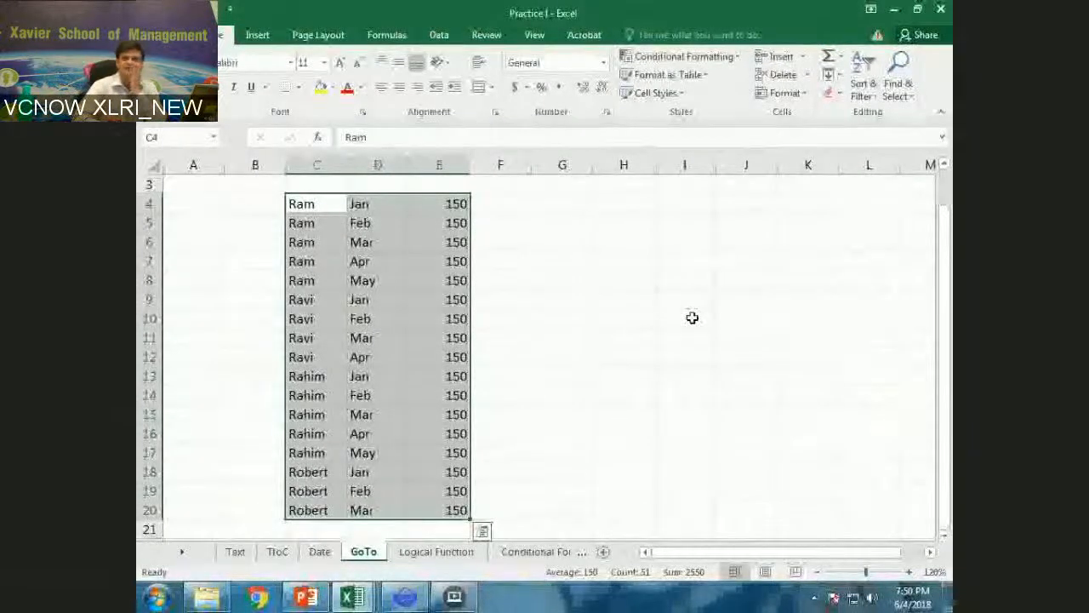
pyautogui.press('F5')
pyautogui.hotkey('alt', 's')
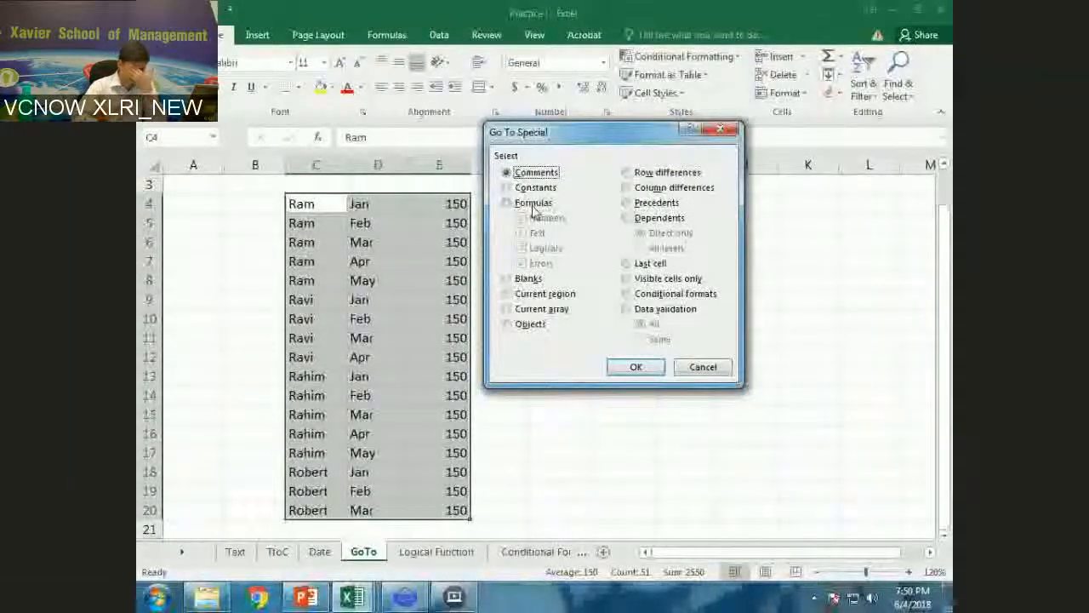
pyautogui.click(534, 204)
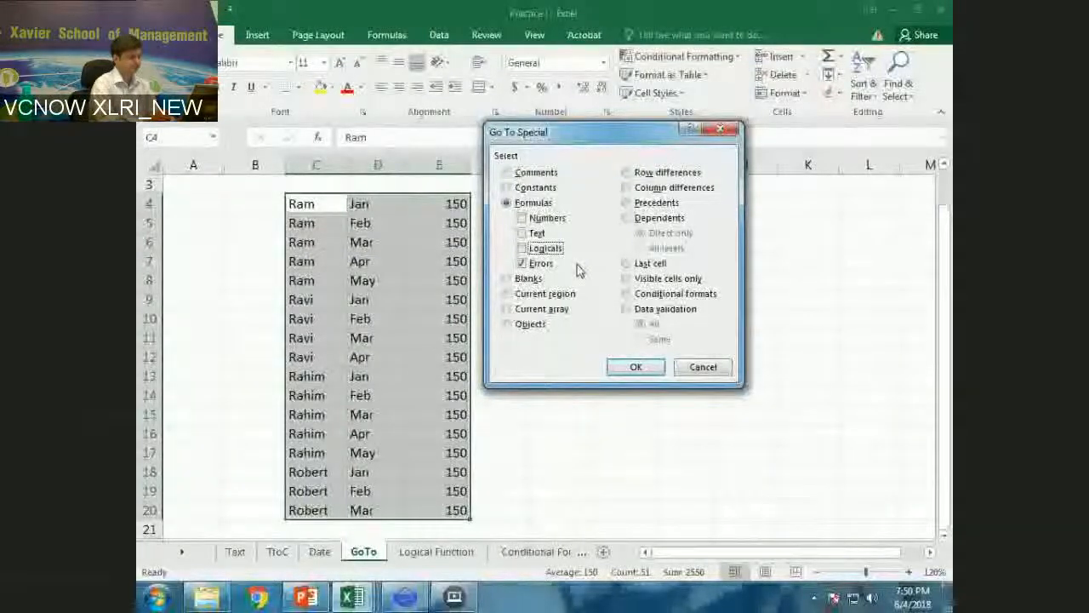
pyautogui.press('Escape')
# Enter the division-by-zero formula =3/0 in cell G5.
pyautogui.click(562, 222)
pyautogui.write('=')
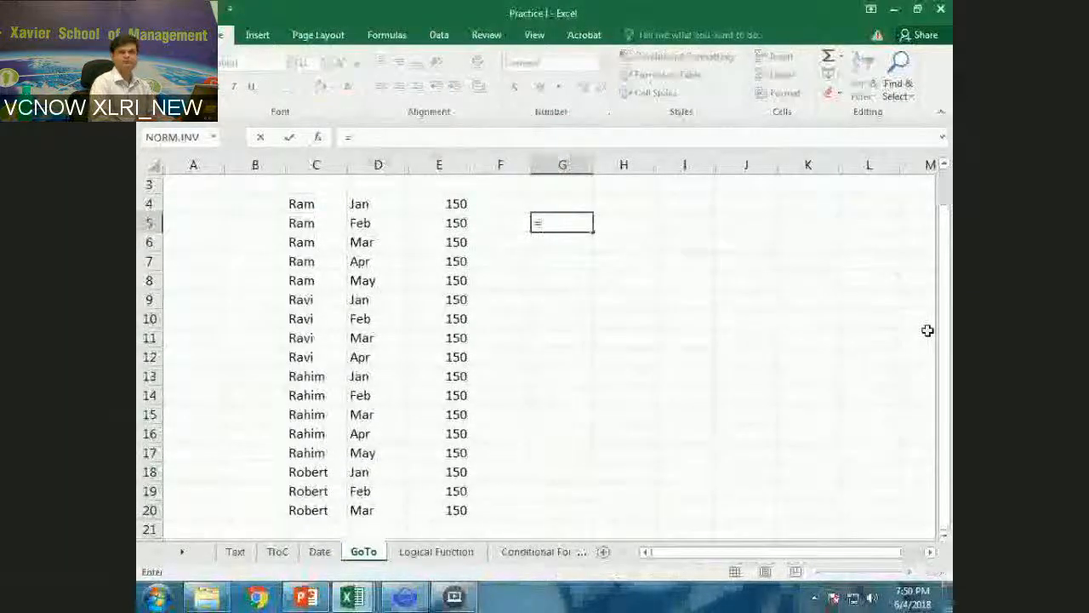
pyautogui.write('1/0')
pyautogui.press('Return')
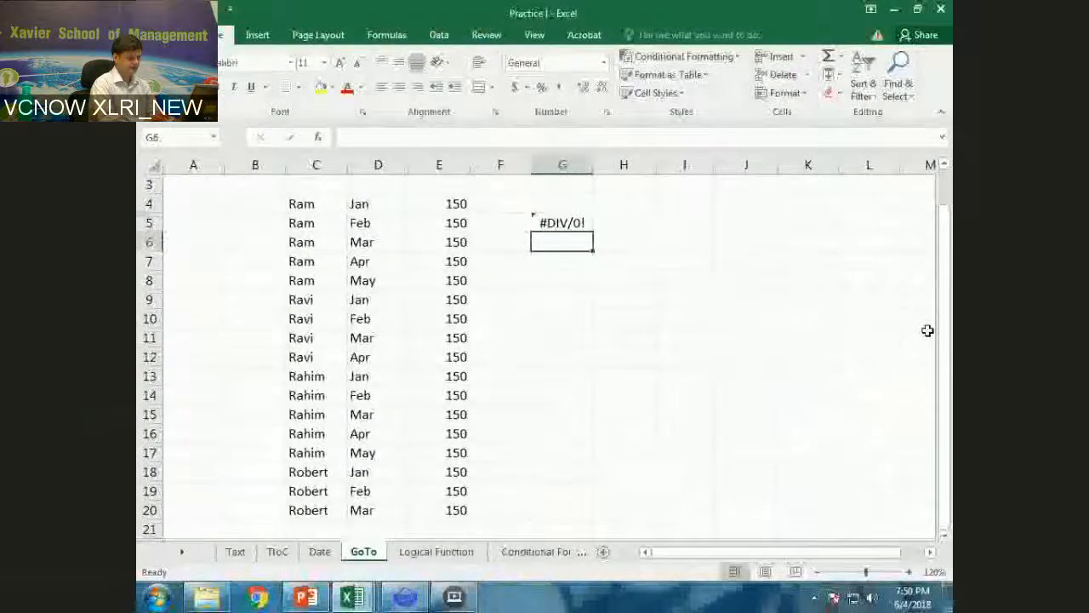
# Enter 3, =3/2 and =3/3 in cells G6 to G8, and total the column with AutoSum in G9.
pyautogui.write('3')
pyautogui.press('Return')
pyautogui.write('=')
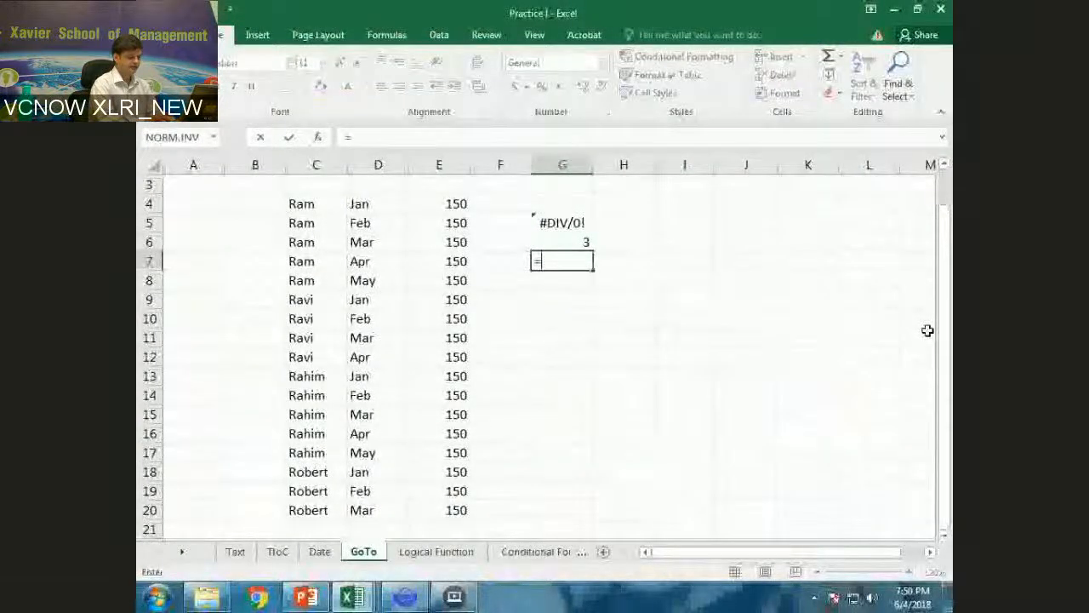
pyautogui.write('3/2')
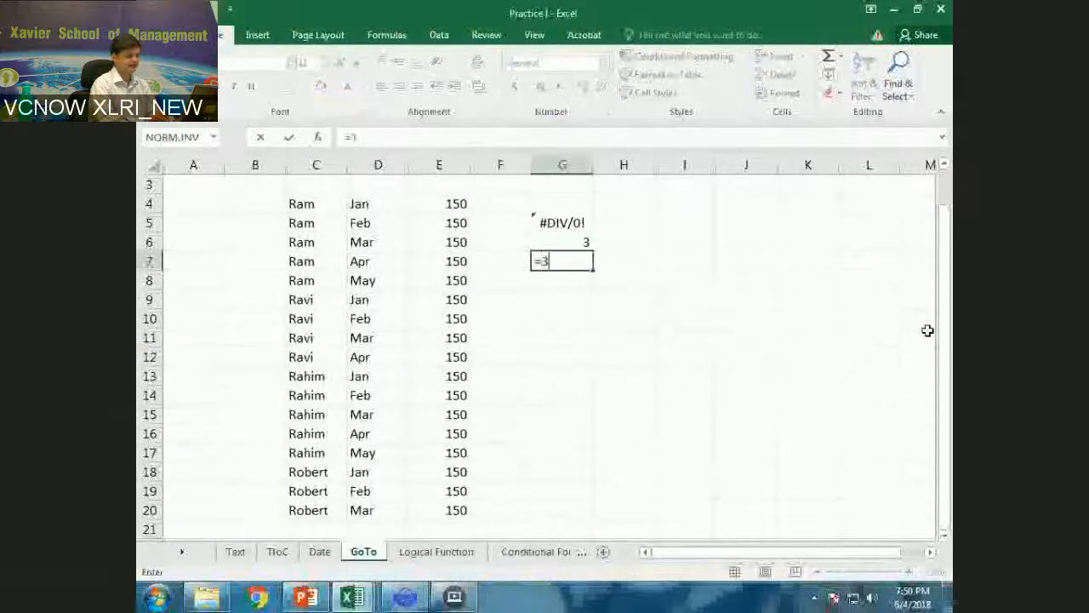
pyautogui.press('Return')
pyautogui.write('=3/3')
pyautogui.press('Return')
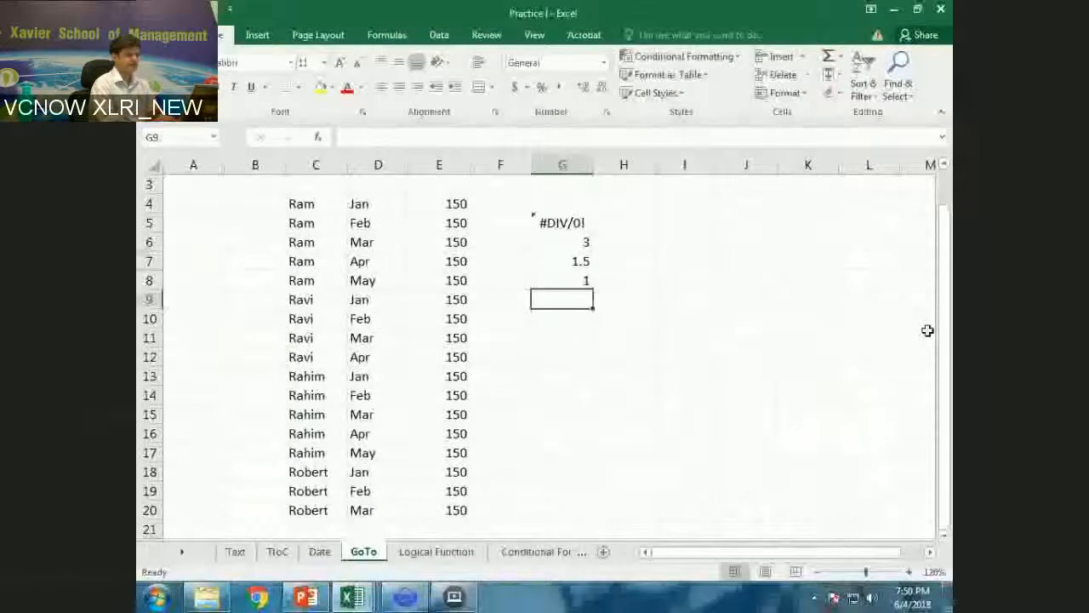
pyautogui.hotkey('alt', '=')
pyautogui.press('Return')
# Select only the formula-error cells in G5:G9 with Go To Special and fill them all with "Check the Error".
pyautogui.press('Up')
pyautogui.press('Up')
pyautogui.press('Up')
pyautogui.press('Up')
pyautogui.press('Up')
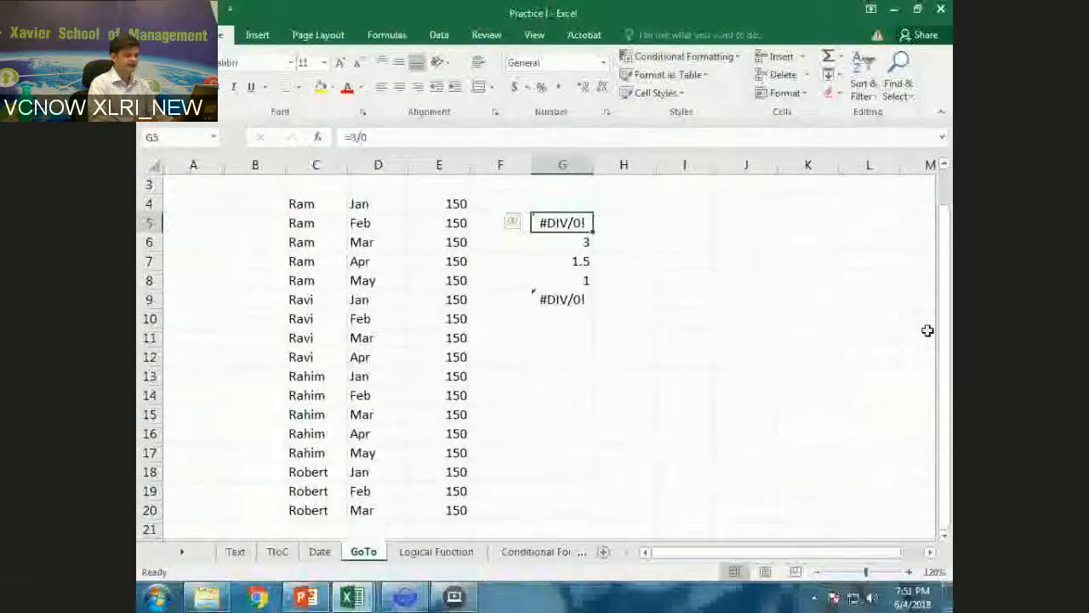
pyautogui.hotkey('ctrl', 'shift', 'Down')
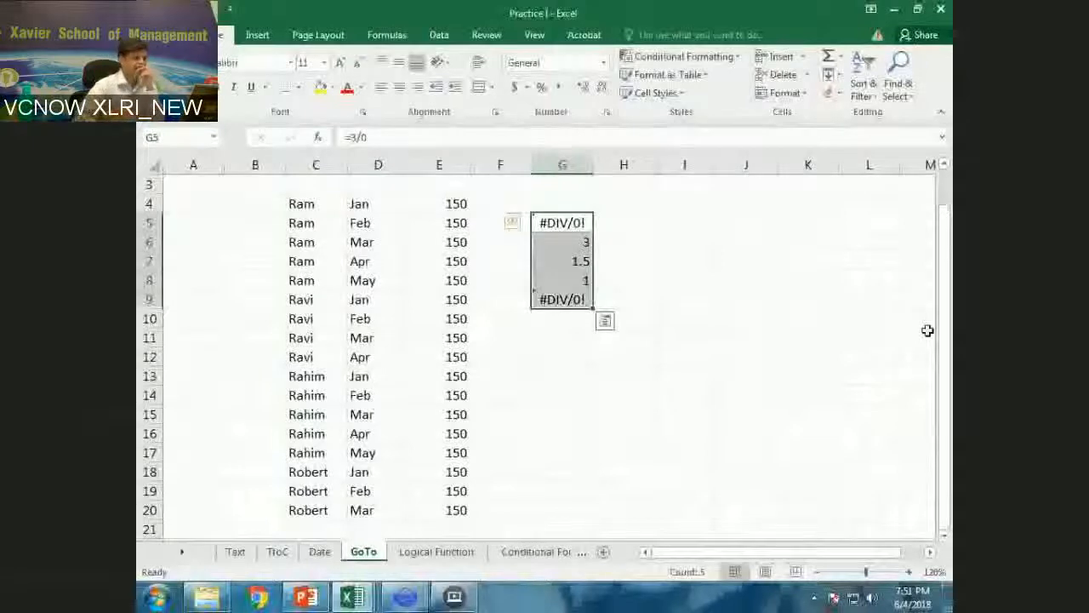
pyautogui.hotkey('ctrl', 'g')
pyautogui.hotkey('alt', 's')
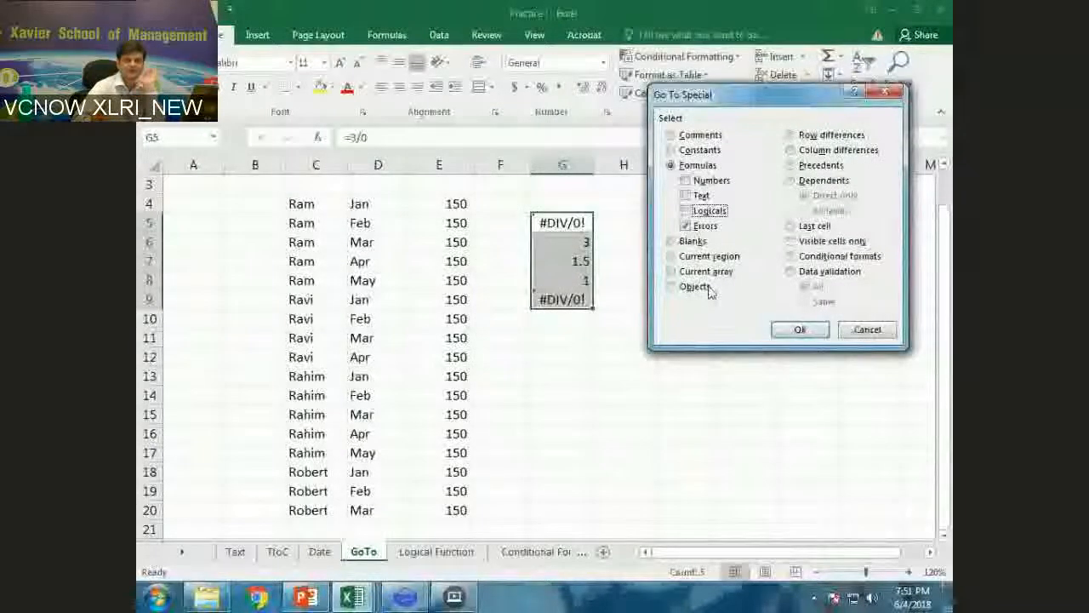
pyautogui.click(790, 329)
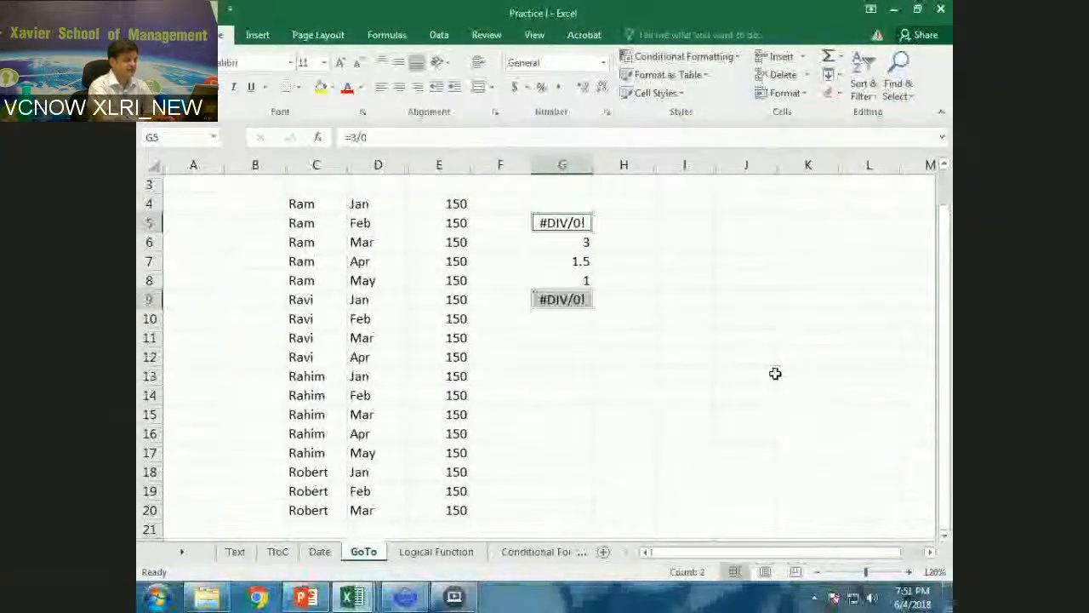
pyautogui.write('Chec')
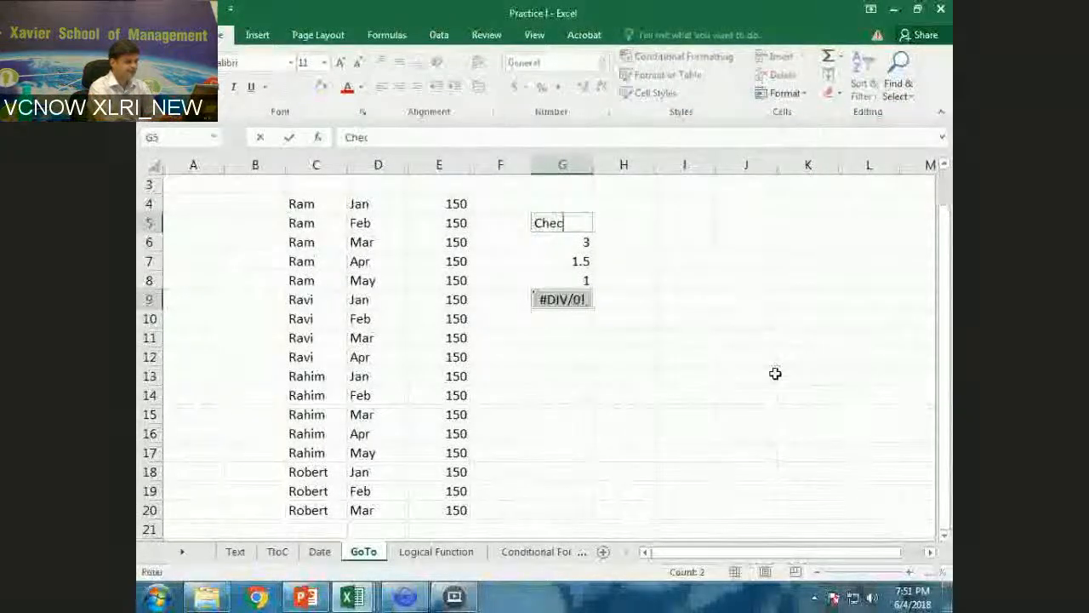
pyautogui.write('k ')
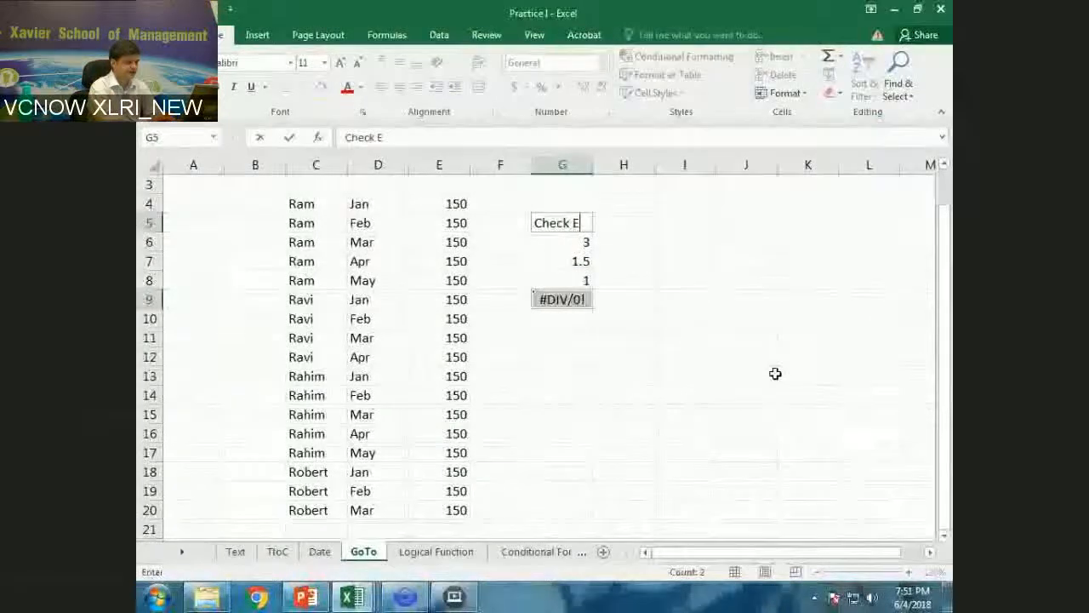
pyautogui.write('the Er')
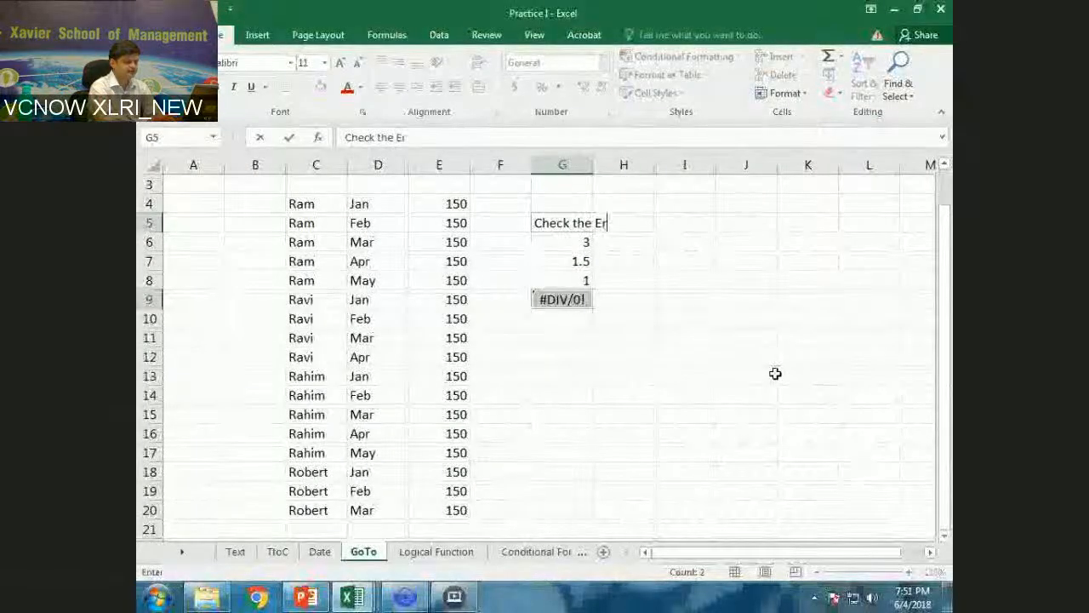
pyautogui.write('ror')
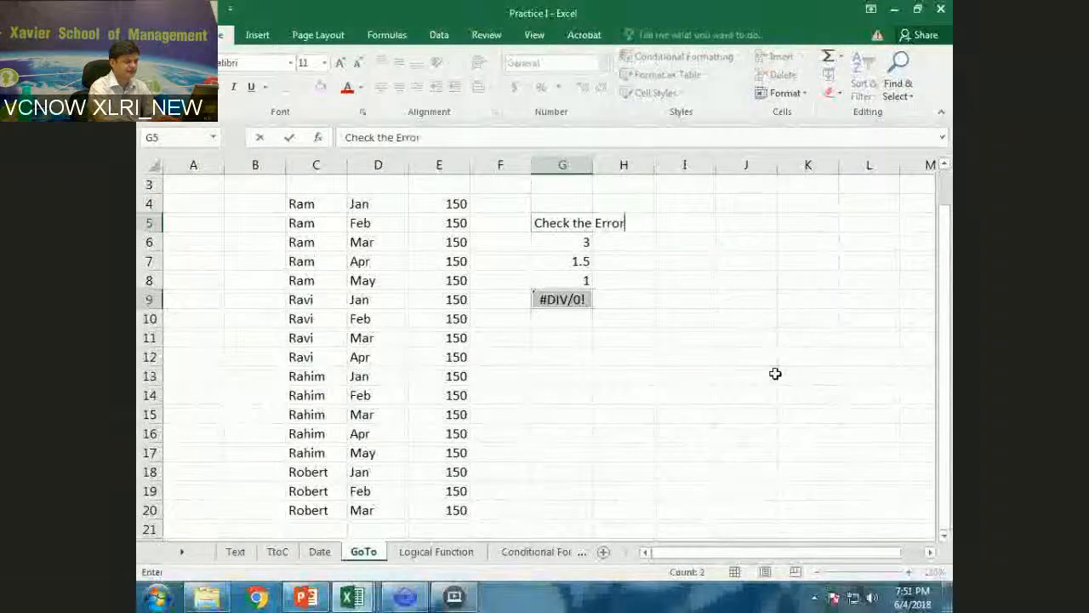
pyautogui.hotkey('ctrl', 'Return')
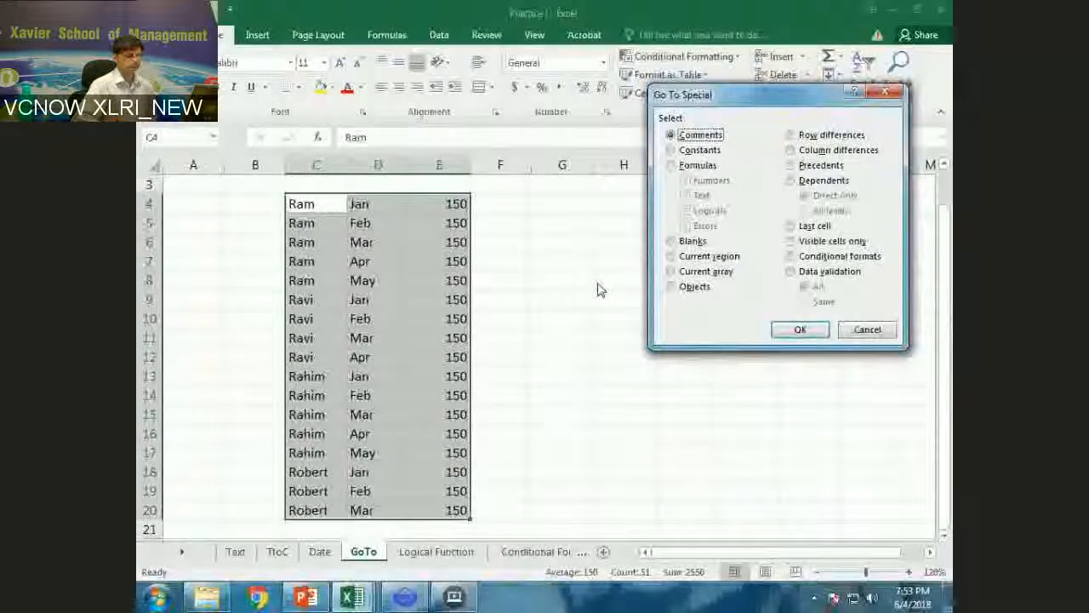
# Insert comments without added text on cells E6, C13 and E18.
pyautogui.press('Escape')
pyautogui.press('Right')
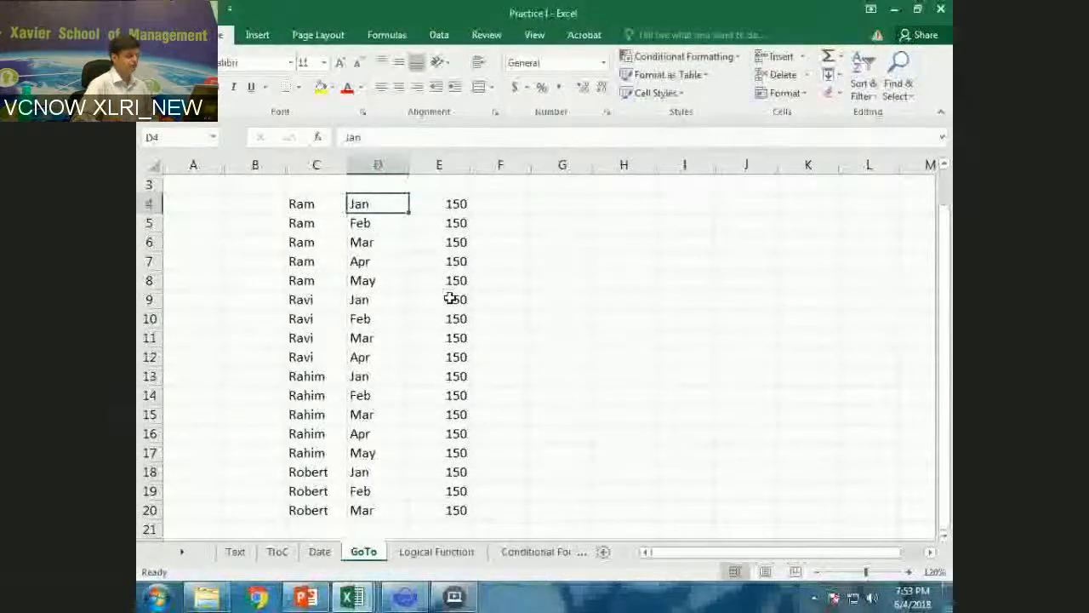
pyautogui.click(443, 249)
pyautogui.click(487, 35)
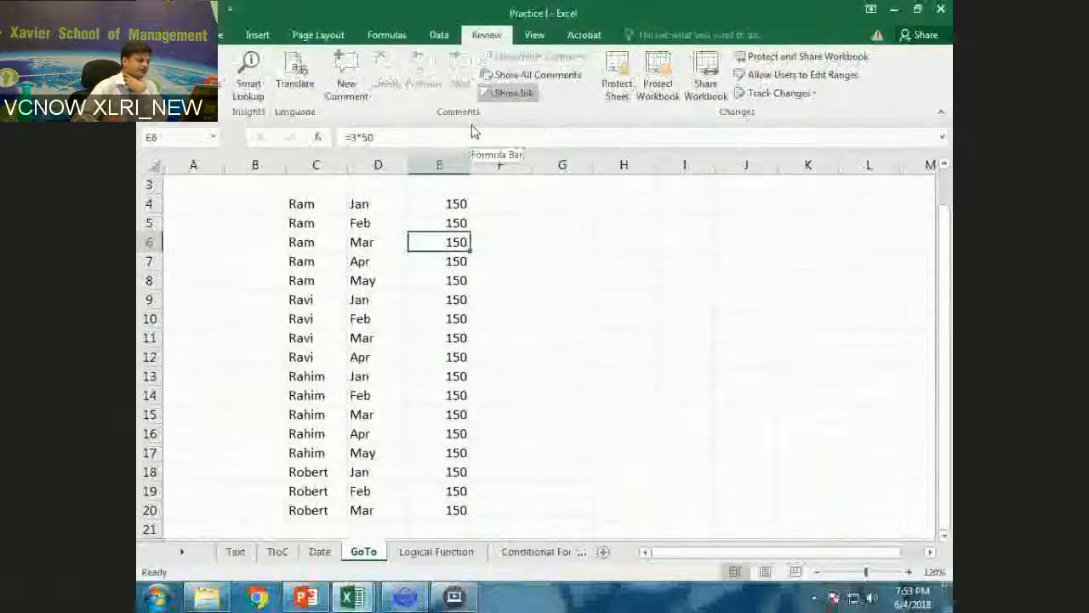
pyautogui.hotkey('shift', 'F2')
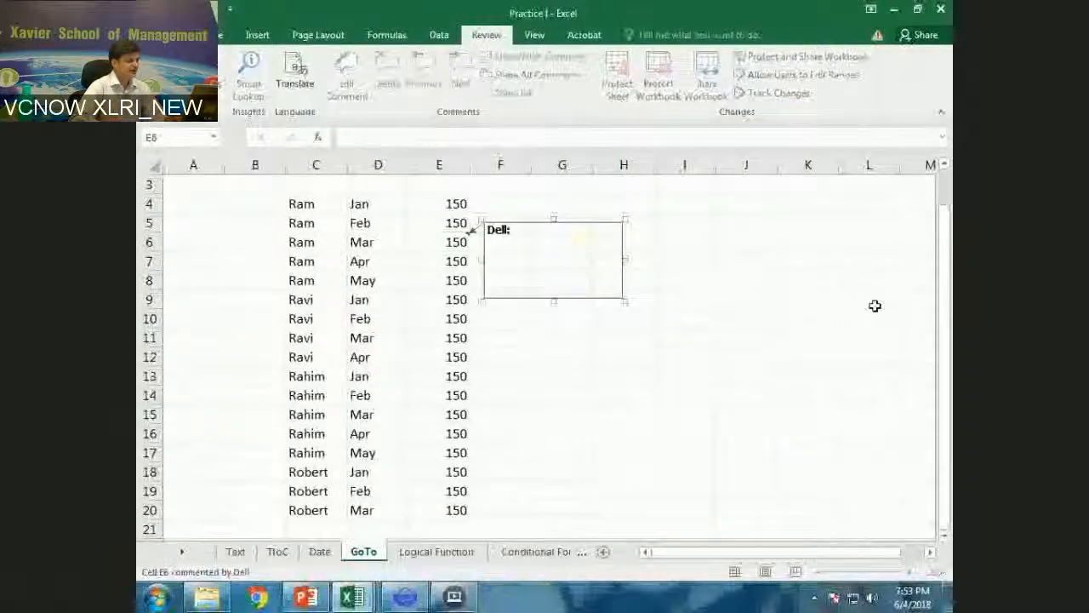
pyautogui.click(311, 376)
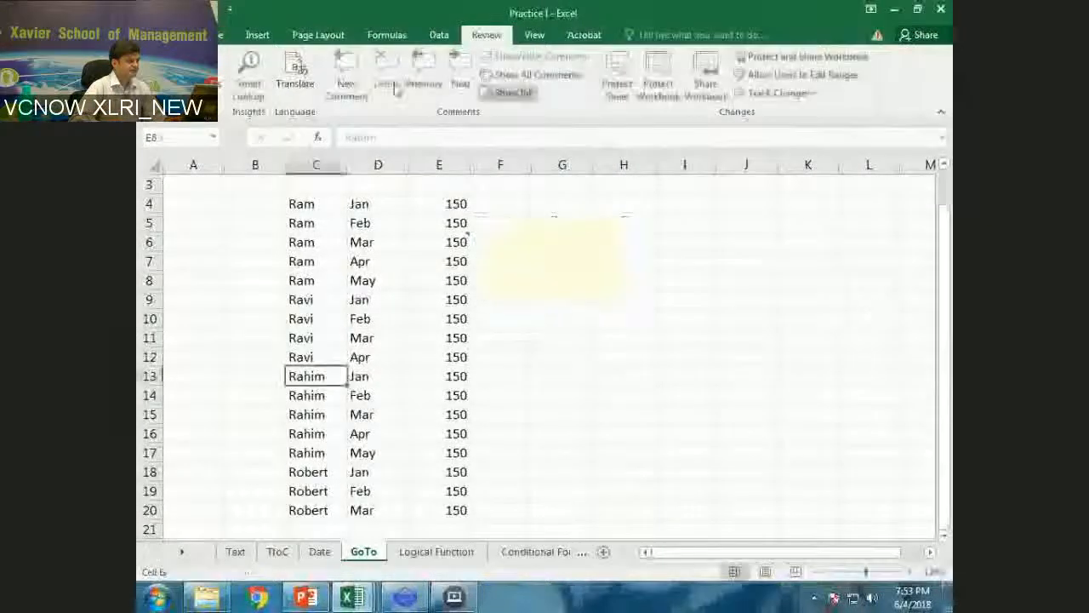
pyautogui.click(343, 82)
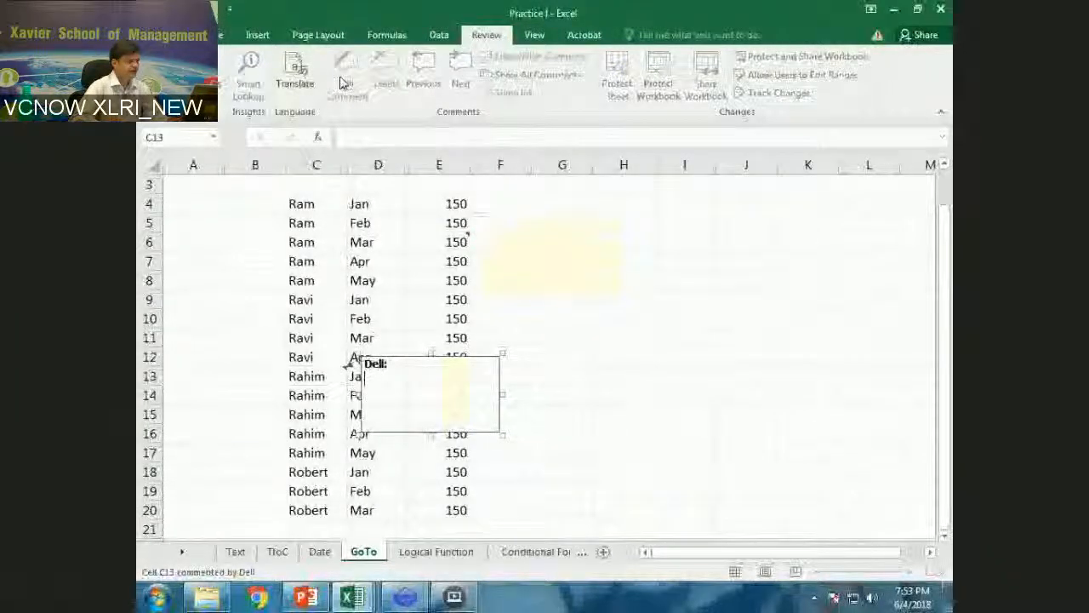
pyautogui.click(456, 472)
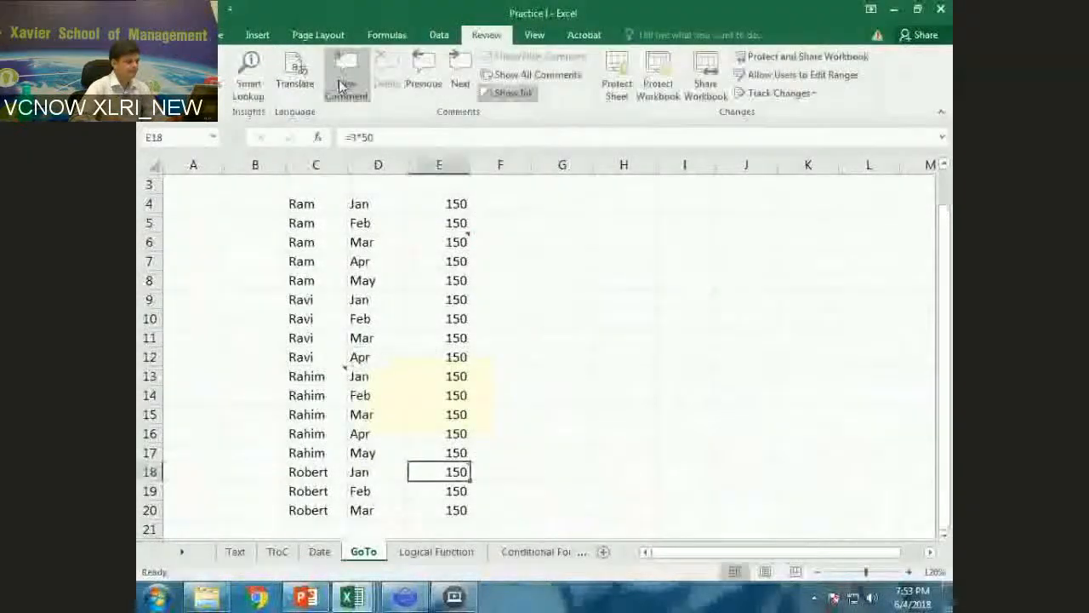
pyautogui.click(343, 83)
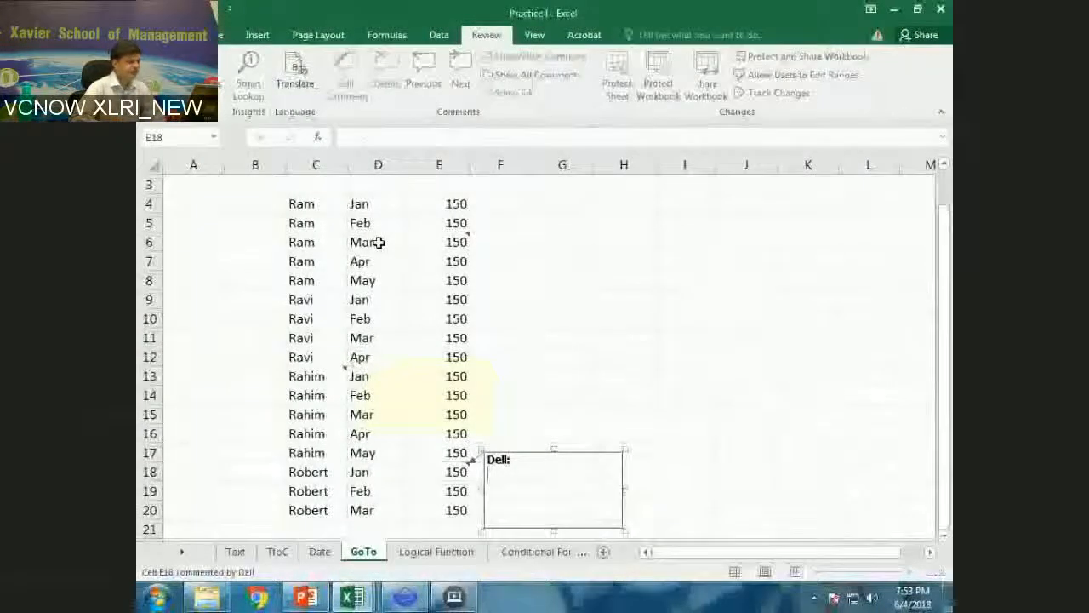
pyautogui.click(662, 302)
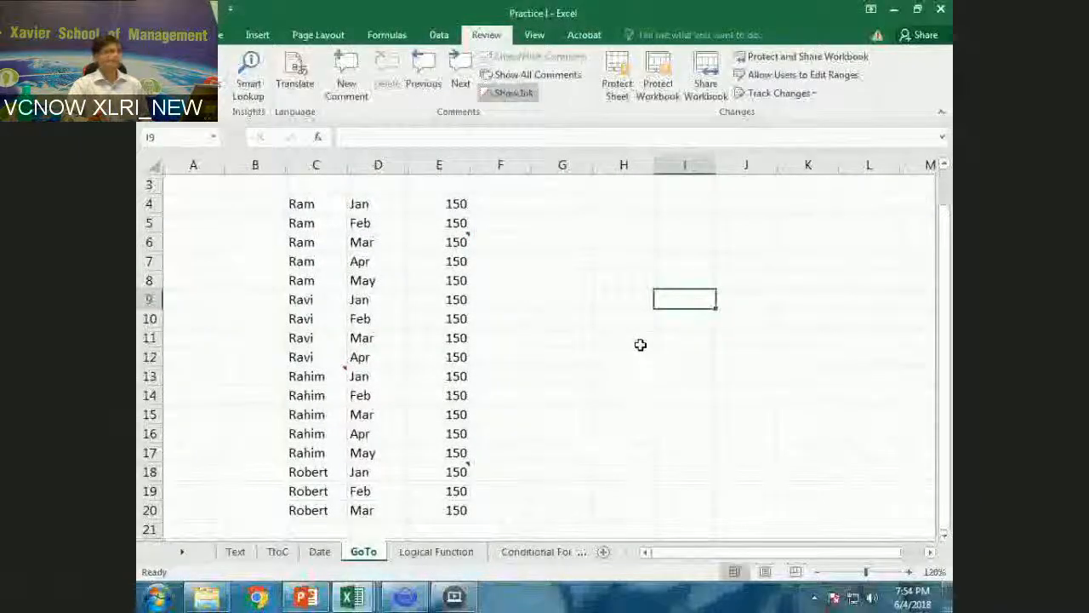
# Select all commented cells in the data range C4:E20 with Go To Special and delete their comments together.
pyautogui.press('Left')
pyautogui.press('Left')
pyautogui.press('Left')
pyautogui.press('Left')
pyautogui.press('Left')
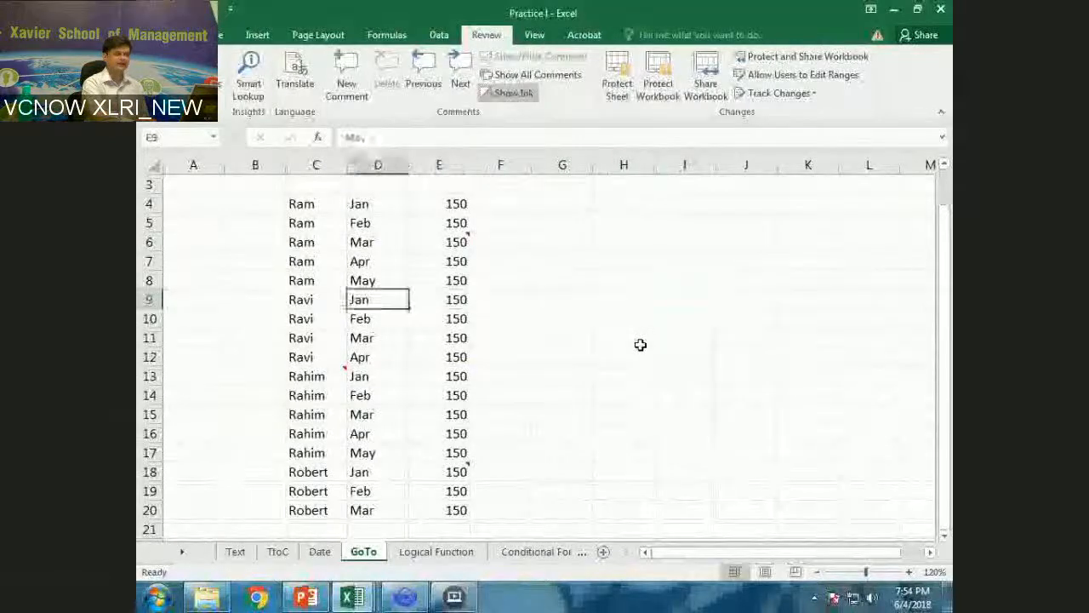
pyautogui.press('Up')
pyautogui.press('Up')
pyautogui.press('Up')
pyautogui.press('Up')
pyautogui.press('Up')
pyautogui.press('Left')
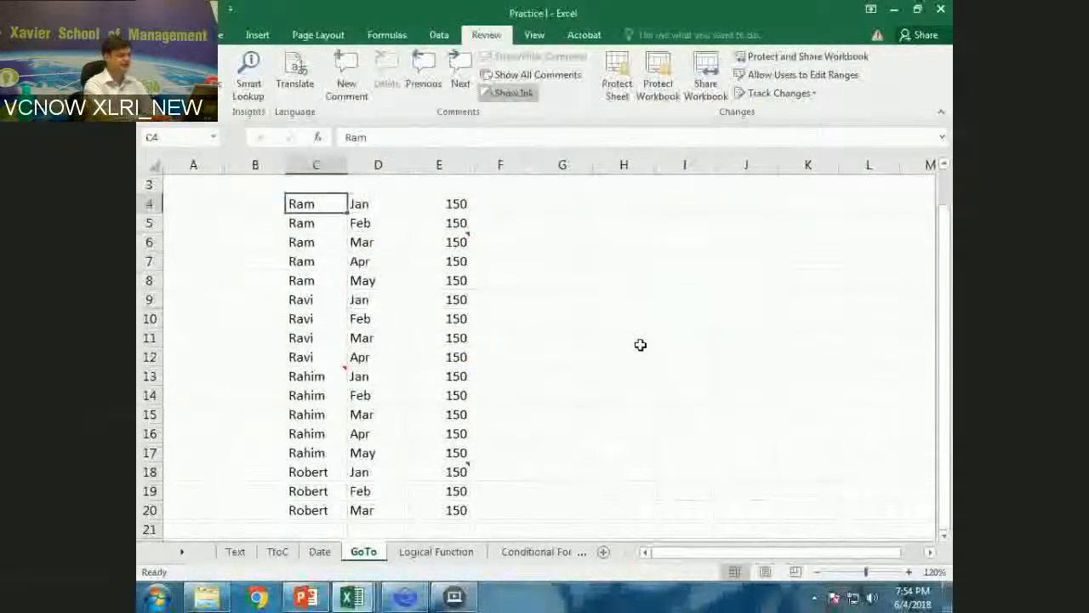
pyautogui.hotkey('ctrl', 'a')
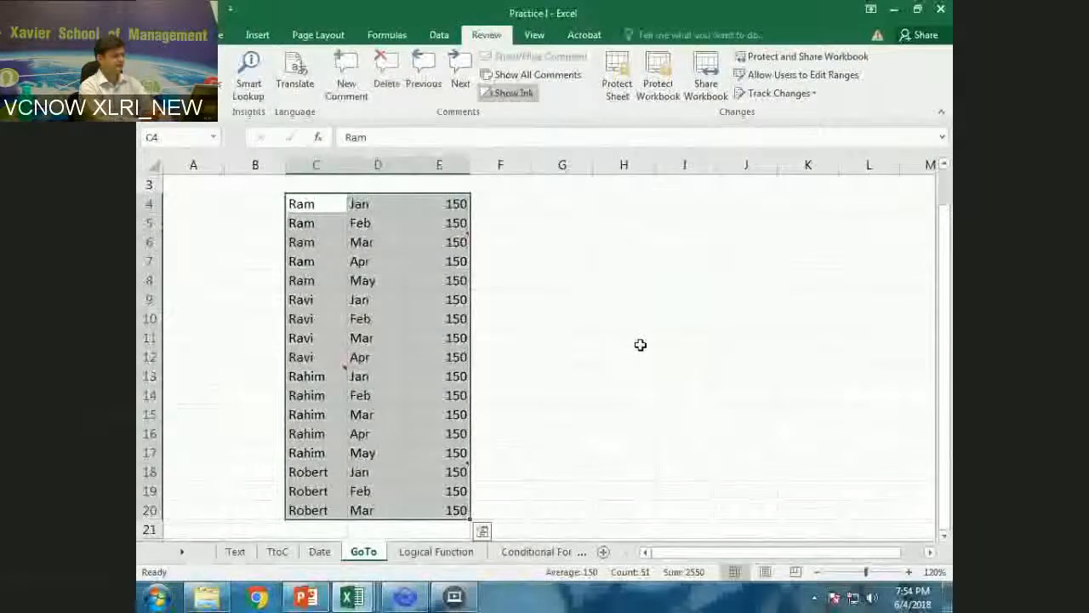
pyautogui.press('F5')
pyautogui.hotkey('alt', 's')
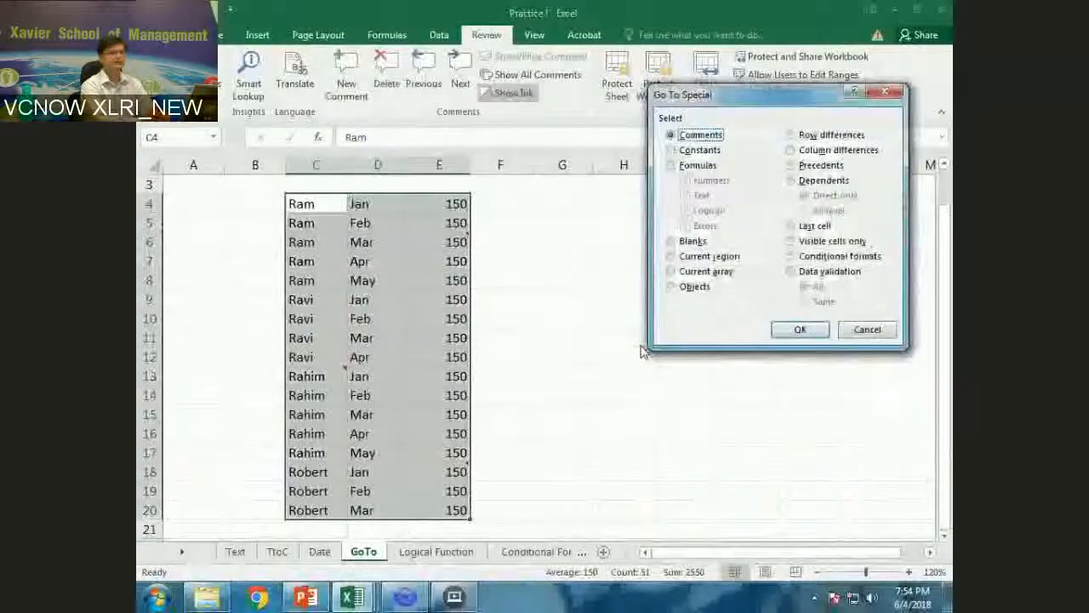
pyautogui.click(787, 330)
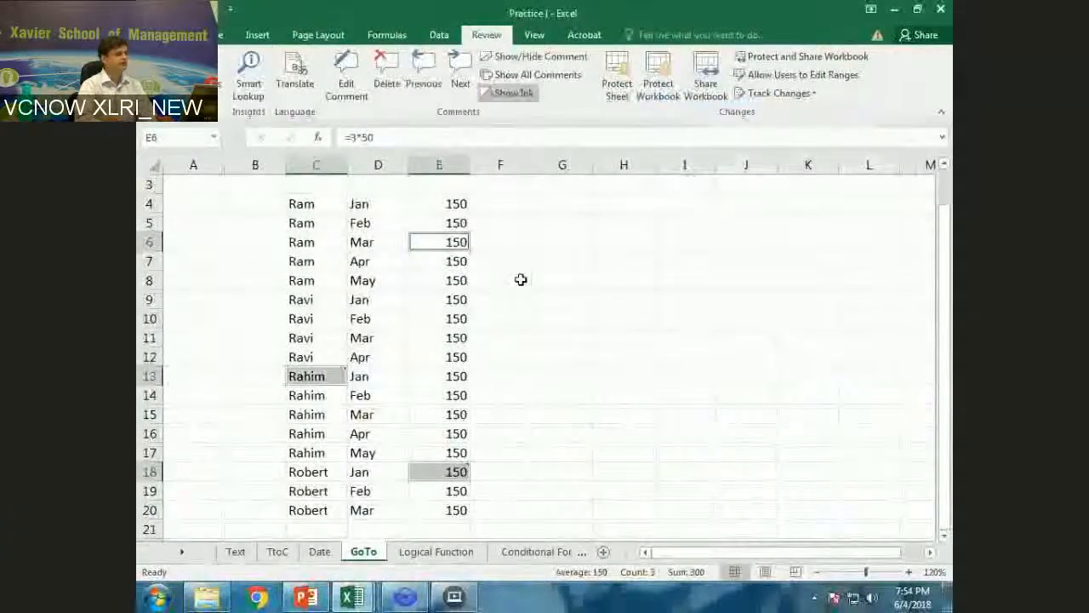
pyautogui.click(392, 63)
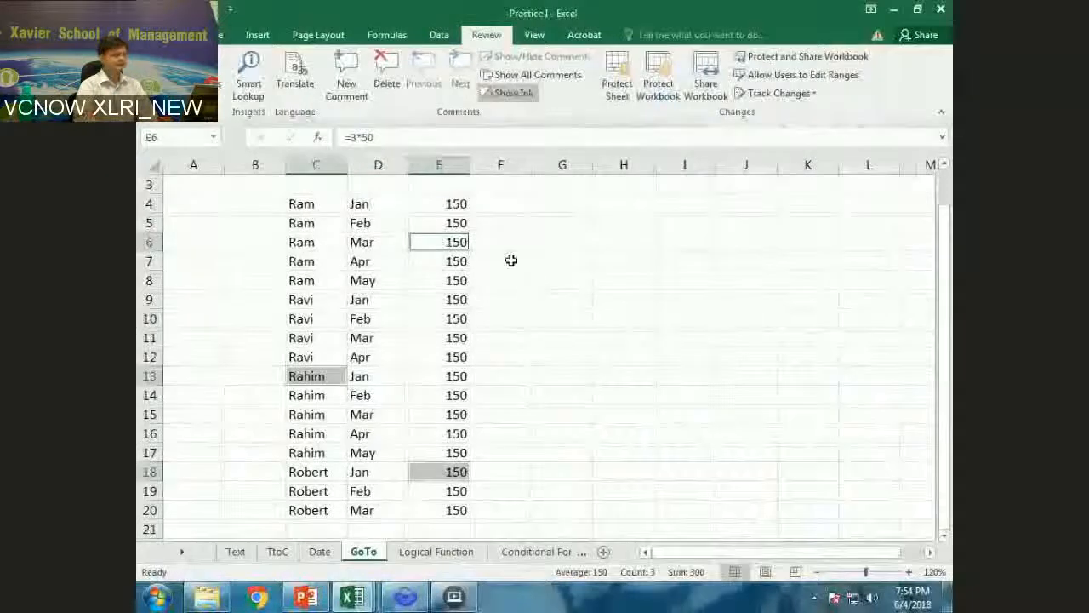
pyautogui.click(655, 256)
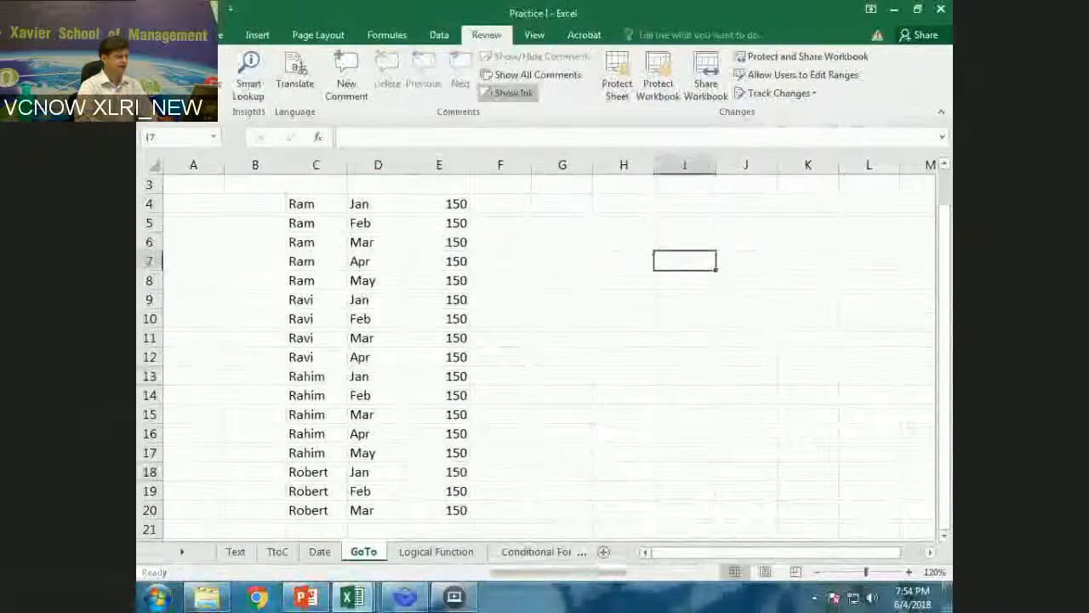
pyautogui.click(634, 284)
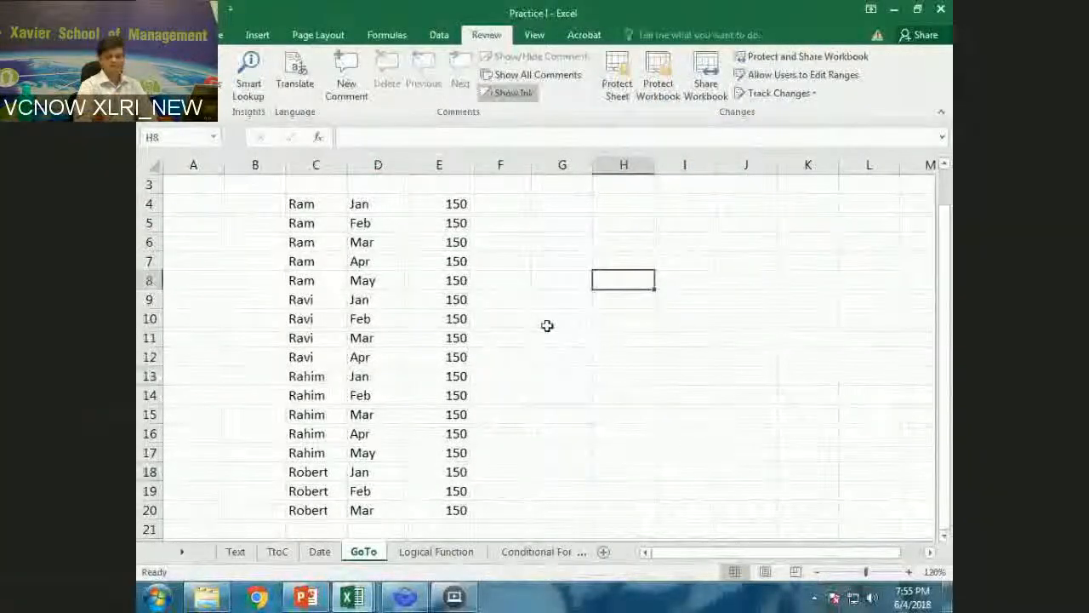